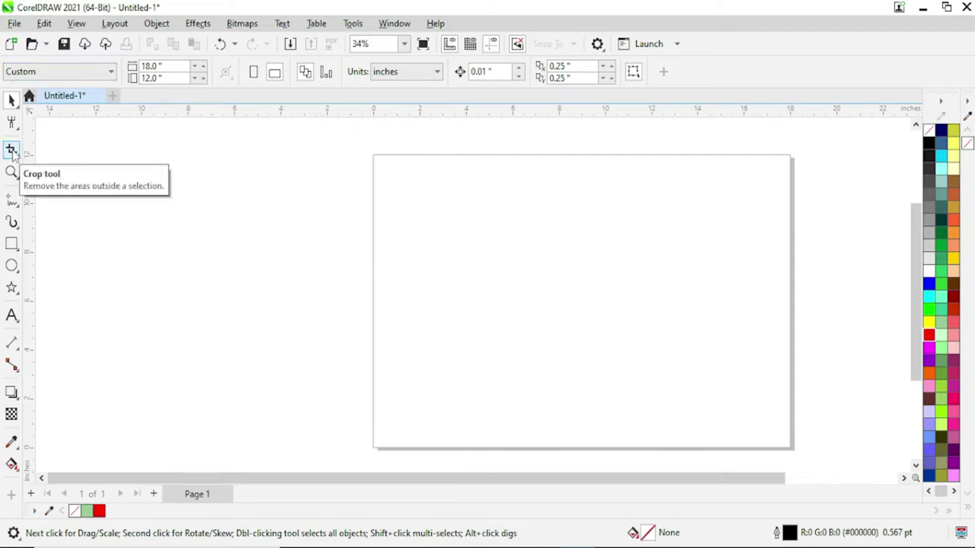
# Step: Open the Crop tool flyout showing Crop, Knife, Virtual Segment Delete and Eraser
pyautogui.click(13, 154)
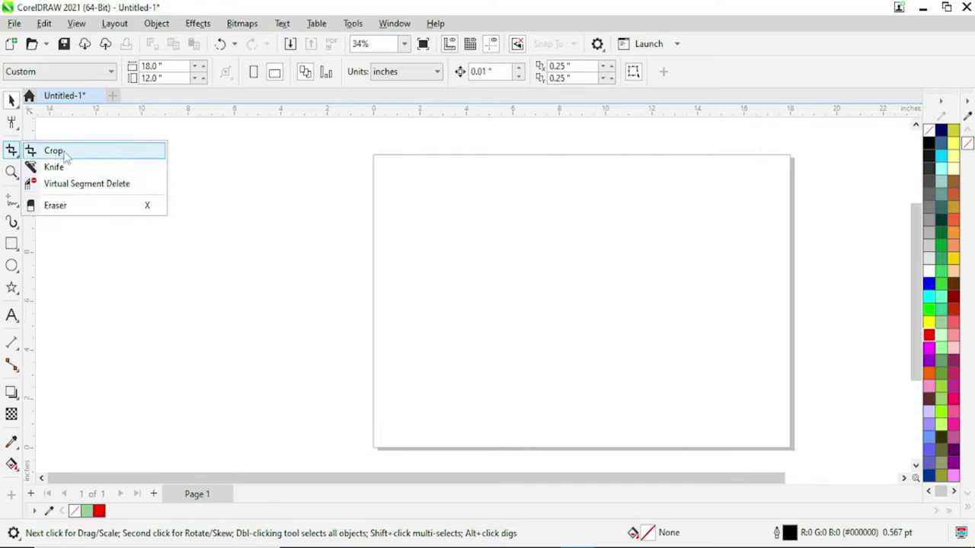
# Step: Draw a square to the left of the page and fill it solid red
pyautogui.click(157, 276)
pyautogui.click(11, 243)
pyautogui.moveTo(95, 194); pyautogui.dragTo(237, 334)
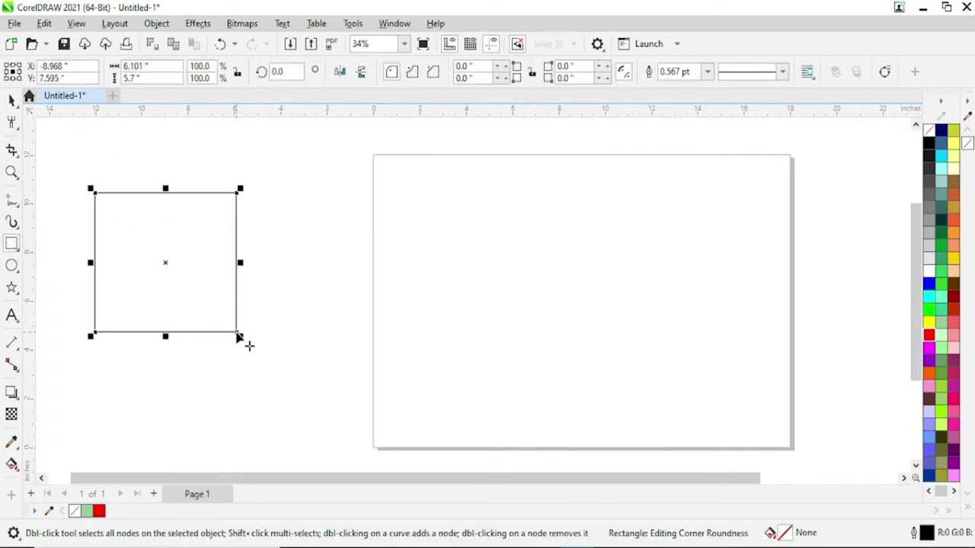
pyautogui.click(928, 337)
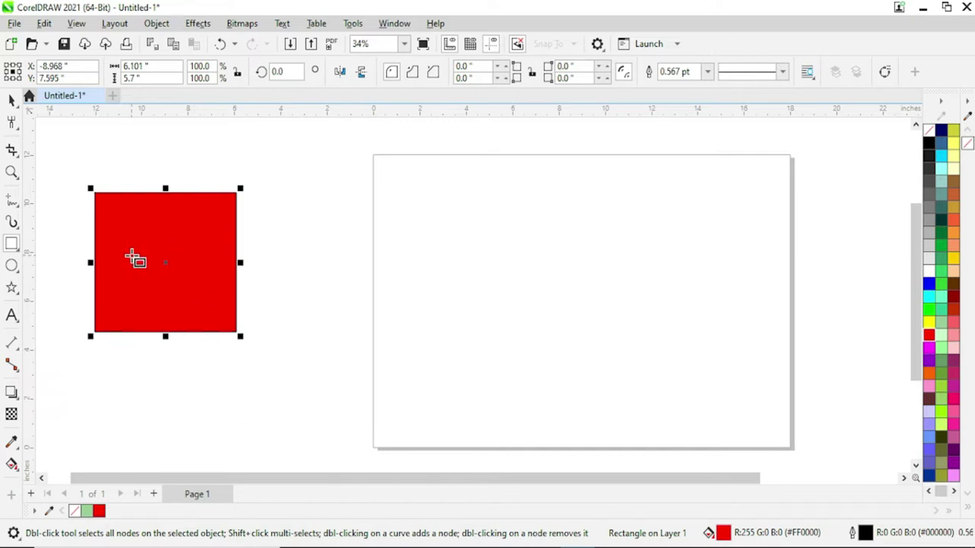
pyautogui.click(11, 150)
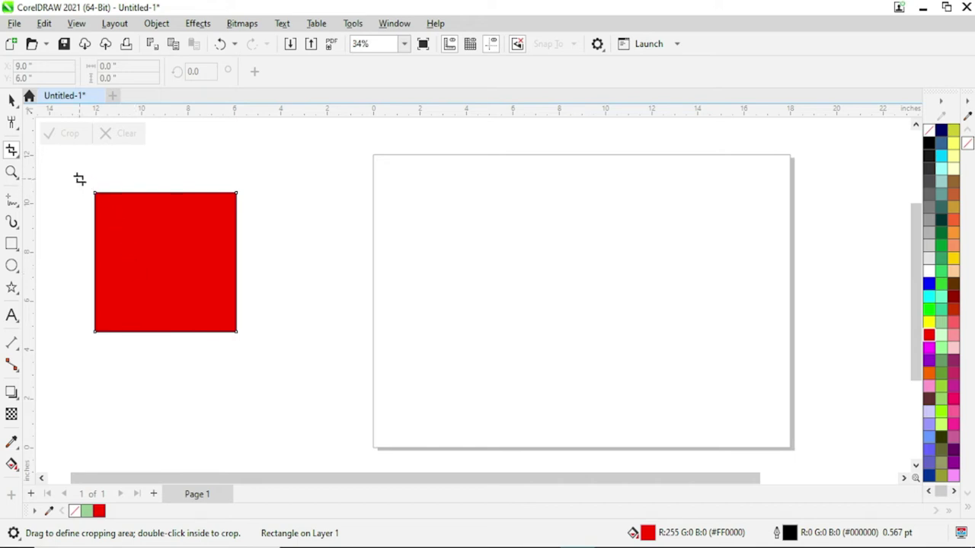
# Step: Crop the red square to its upper-left portion, then mark and clear a second crop area
pyautogui.moveTo(79, 179); pyautogui.dragTo(187, 277)
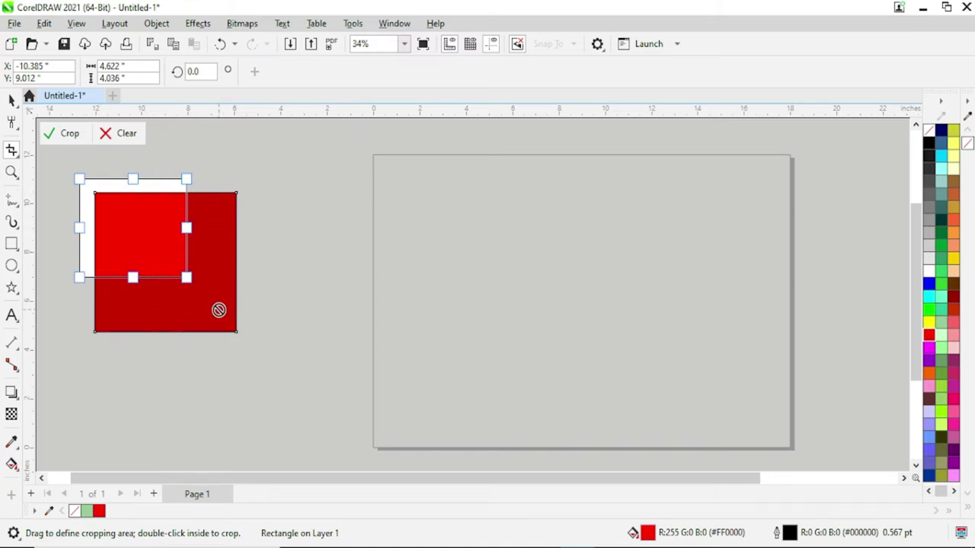
pyautogui.click(69, 134)
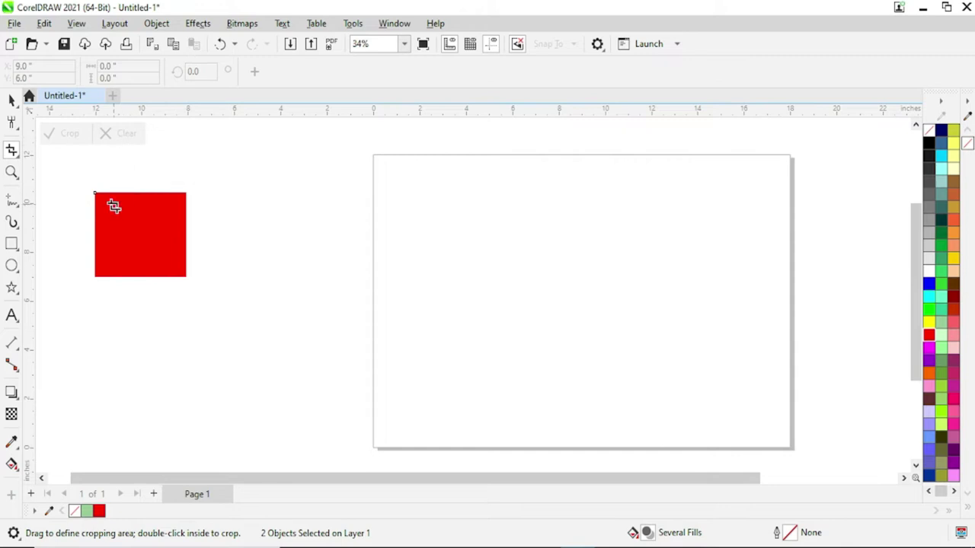
pyautogui.moveTo(79, 180); pyautogui.dragTo(160, 255)
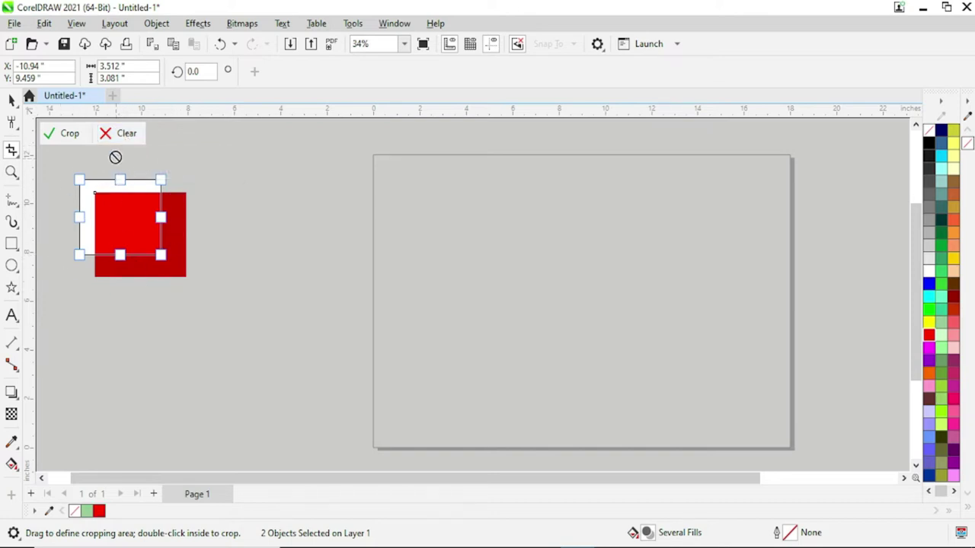
pyautogui.click(122, 133)
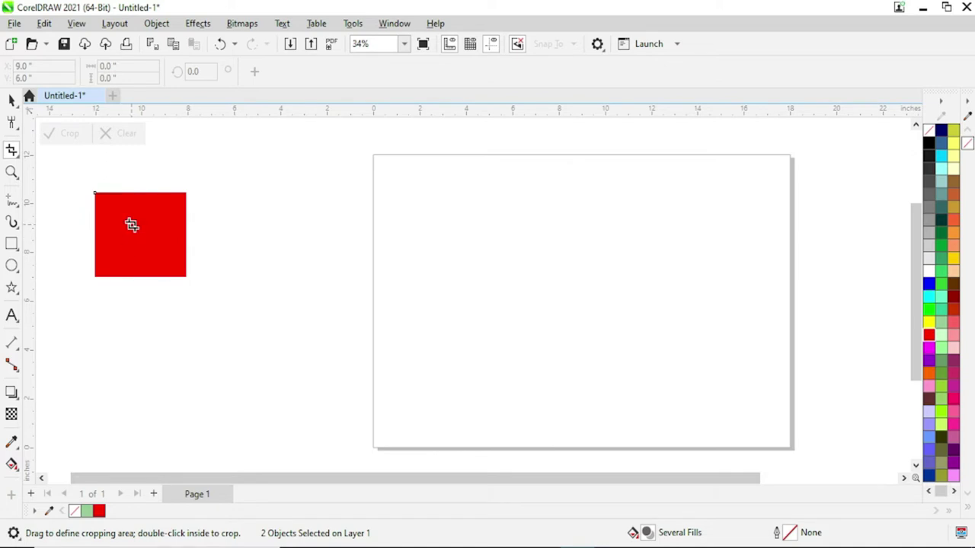
# Step: Draw a new unfilled rectangle to the left of the page
pyautogui.click(15, 152)
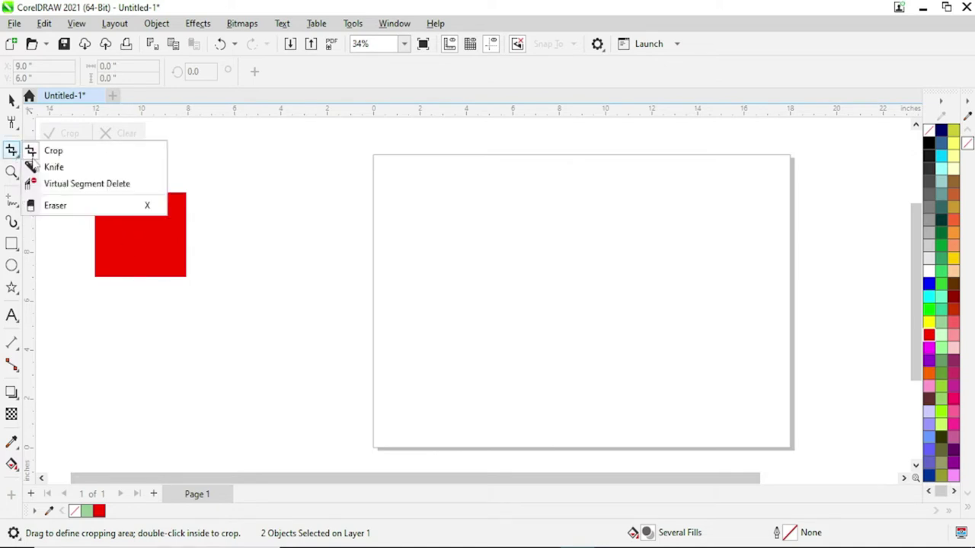
pyautogui.click(57, 169)
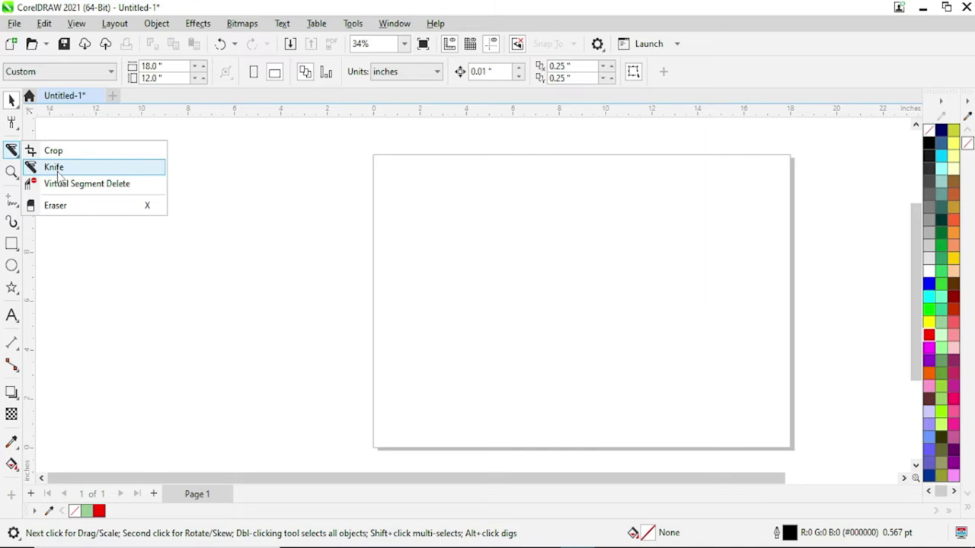
pyautogui.click(11, 244)
pyautogui.moveTo(101, 172)
pyautogui.mouseDown()
pyautogui.moveTo(140, 225)
pyautogui.moveTo(213, 288)
pyautogui.mouseUp()
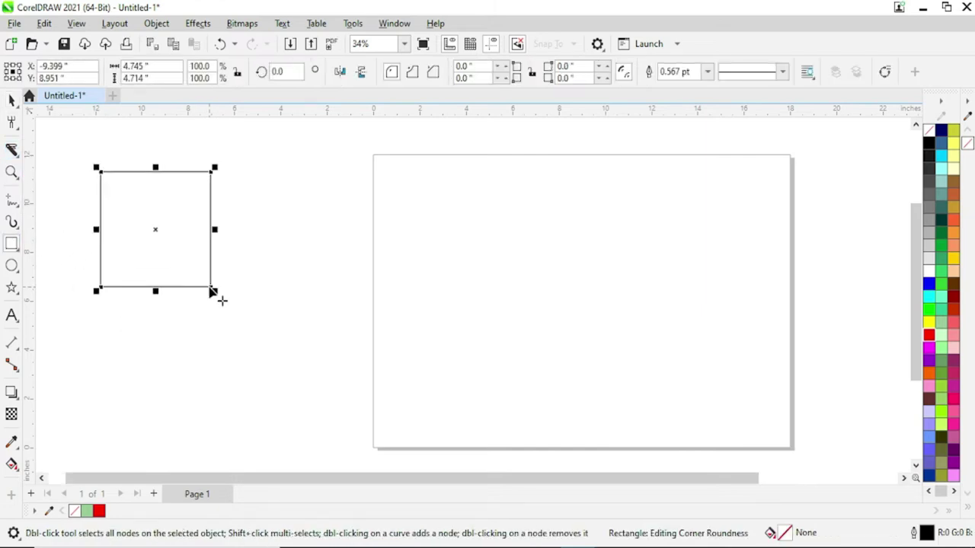
# Step: Cut the rectangle with the Knife from its top-left to bottom-right corner
pyautogui.click(13, 150)
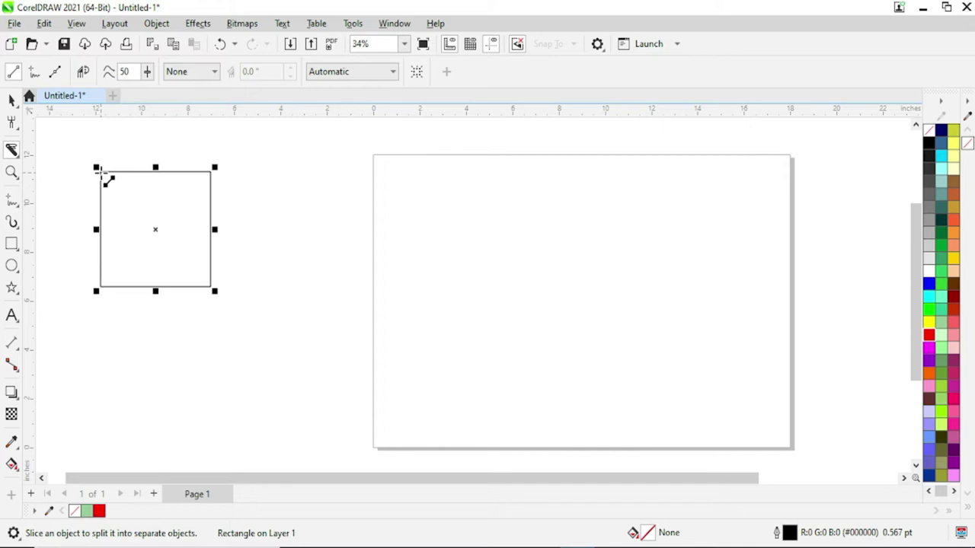
pyautogui.moveTo(99, 171); pyautogui.dragTo(213, 291)
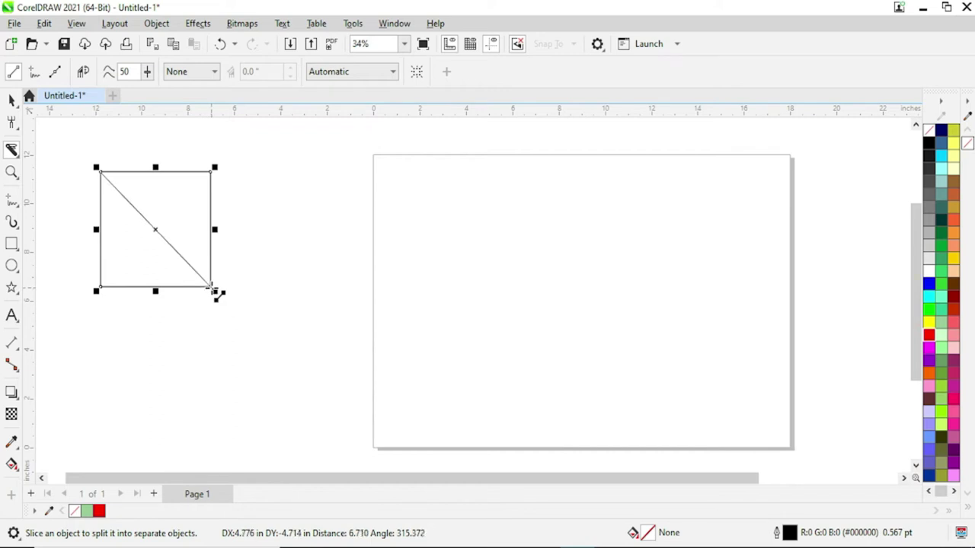
pyautogui.press('Escape')
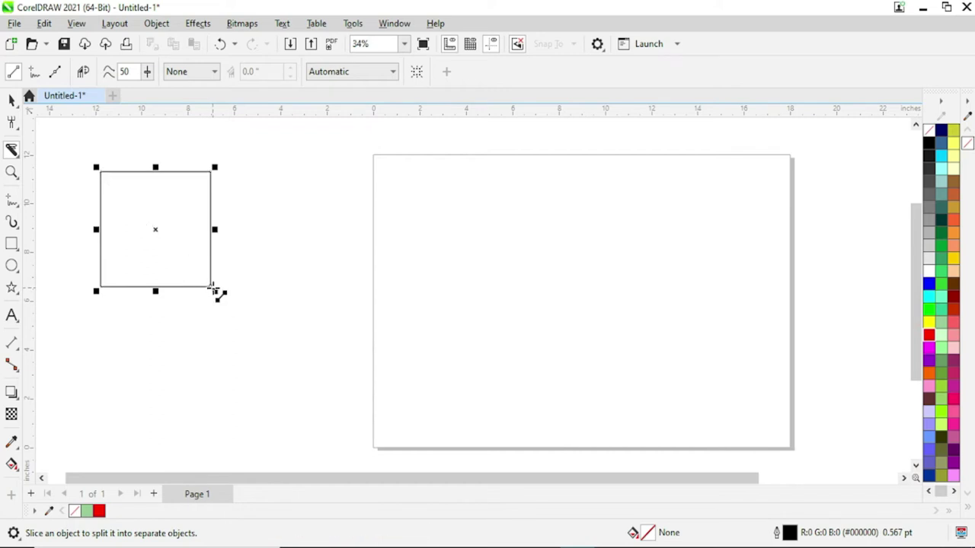
# Step: Pull the cut pieces apart, the top-right piece up and right, the bottom-left L down
pyautogui.click(12, 100)
pyautogui.click(168, 196)
pyautogui.moveTo(197, 183); pyautogui.dragTo(269, 162)
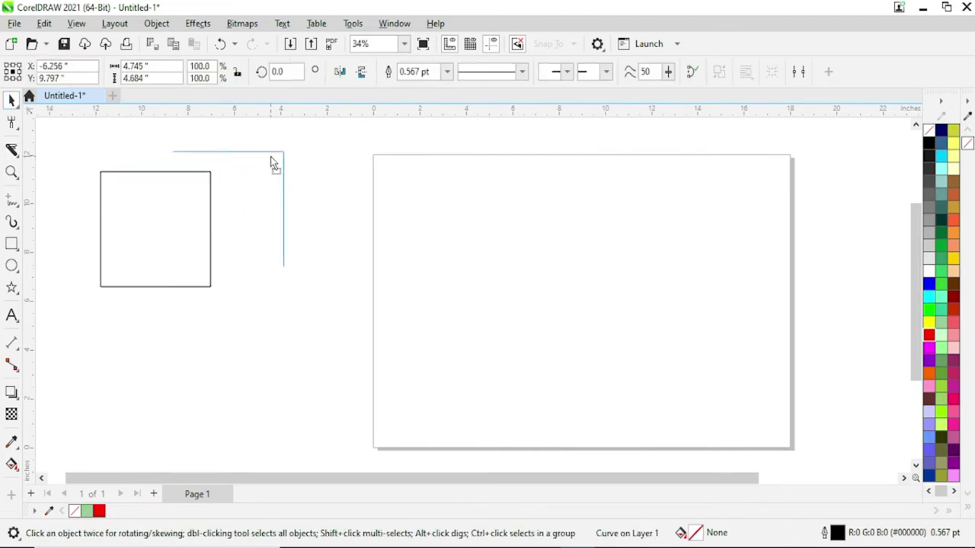
pyautogui.moveTo(105, 286); pyautogui.dragTo(114, 347)
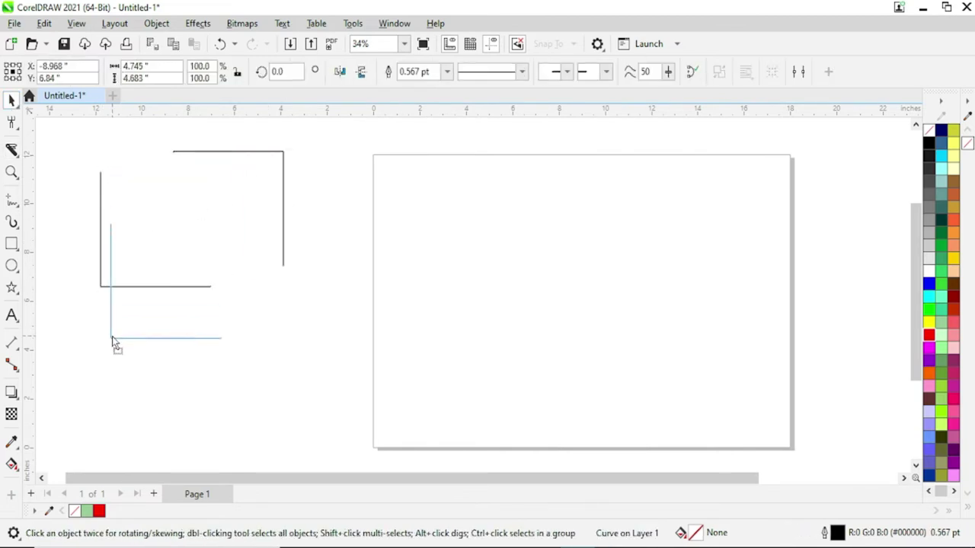
pyautogui.moveTo(253, 160); pyautogui.dragTo(285, 157)
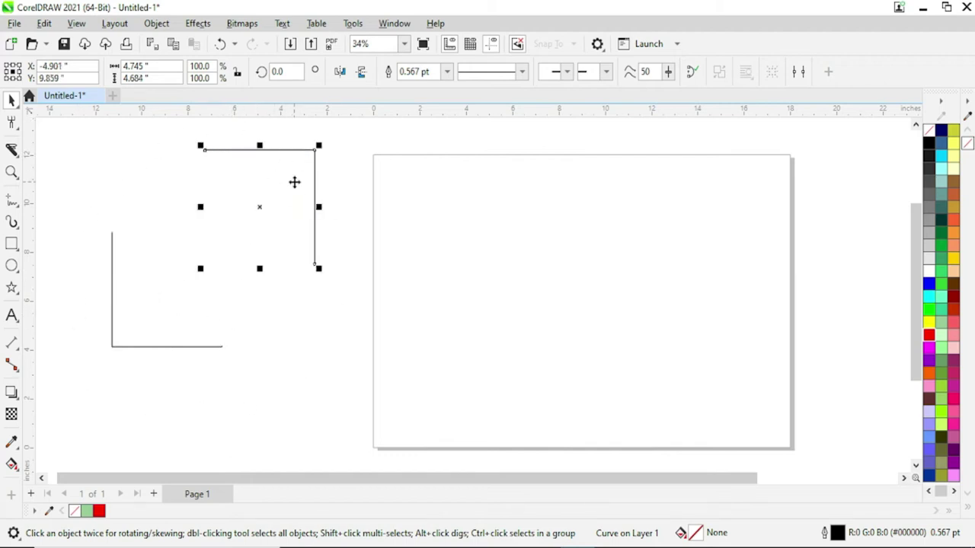
pyautogui.click(17, 153)
pyautogui.click(160, 259)
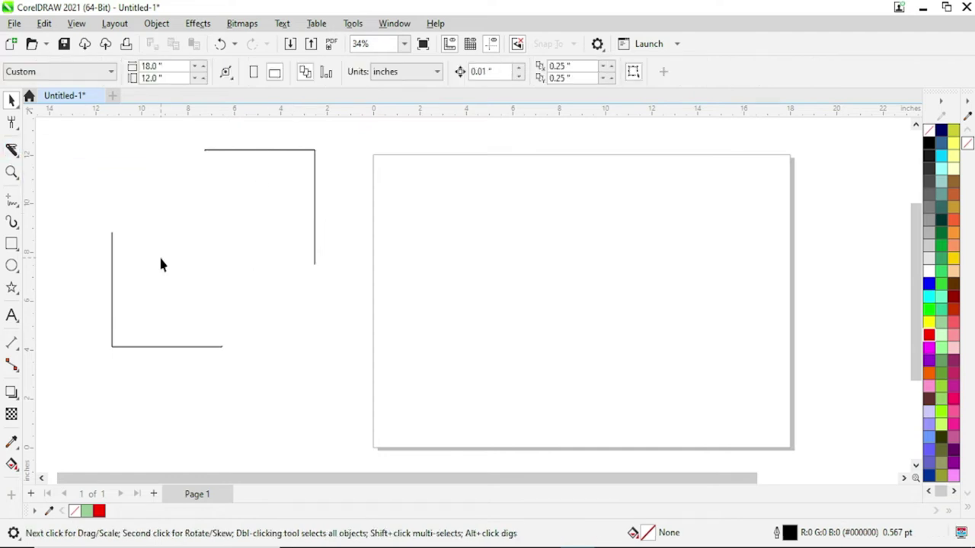
pyautogui.click(15, 152)
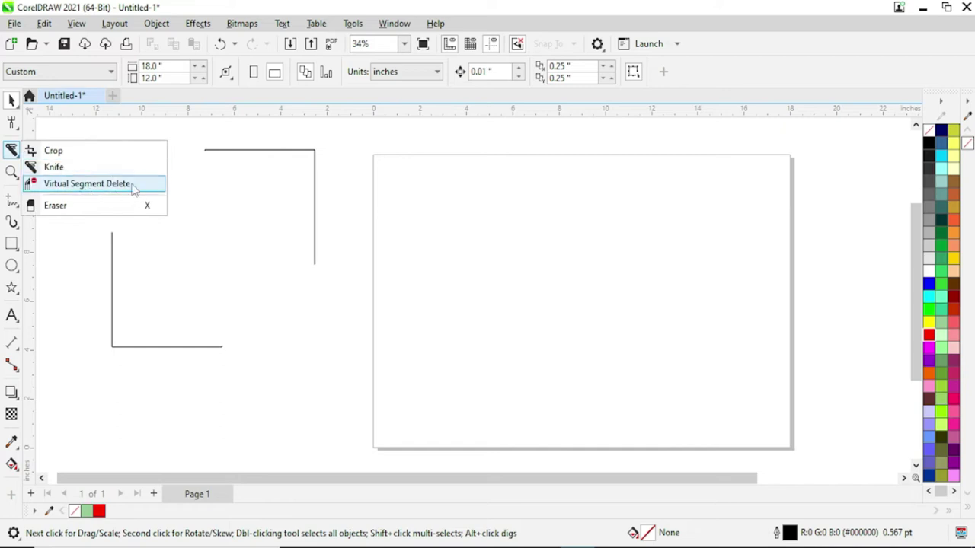
# Step: Delete the L-shaped pieces' line segments with Virtual Segment Delete
pyautogui.click(102, 191)
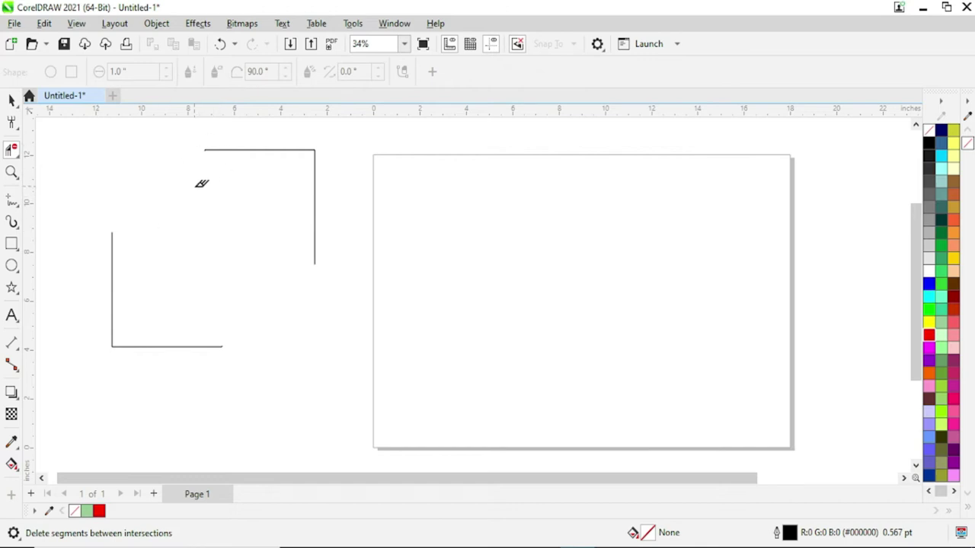
pyautogui.moveTo(189, 134); pyautogui.dragTo(316, 202)
pyautogui.moveTo(158, 230)
pyautogui.mouseDown()
pyautogui.moveTo(120, 263)
pyautogui.moveTo(95, 314)
pyautogui.mouseUp()
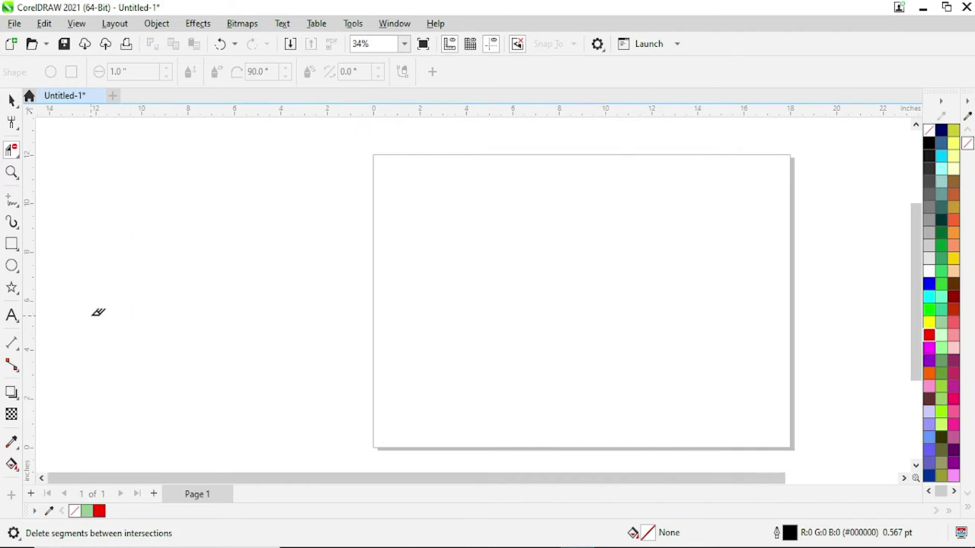
# Step: Draw overlapping rectangles left of the page, one inside the first square
pyautogui.press('F6')
pyautogui.moveTo(97, 204); pyautogui.dragTo(172, 279)
pyautogui.moveTo(114, 221); pyautogui.dragTo(177, 259)
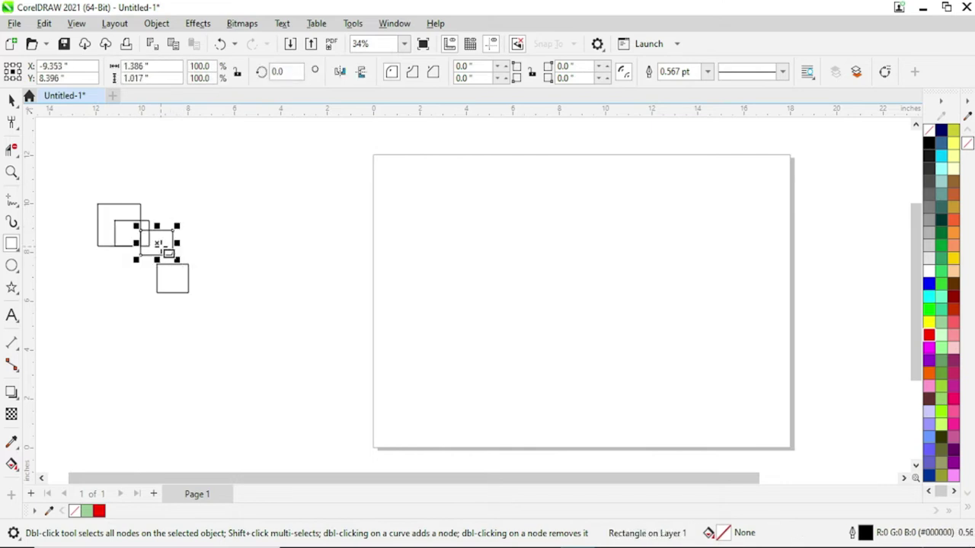
# Step: Delete the small rectangle's overlapping segments and those beside the narrow sliver
pyautogui.click(12, 150)
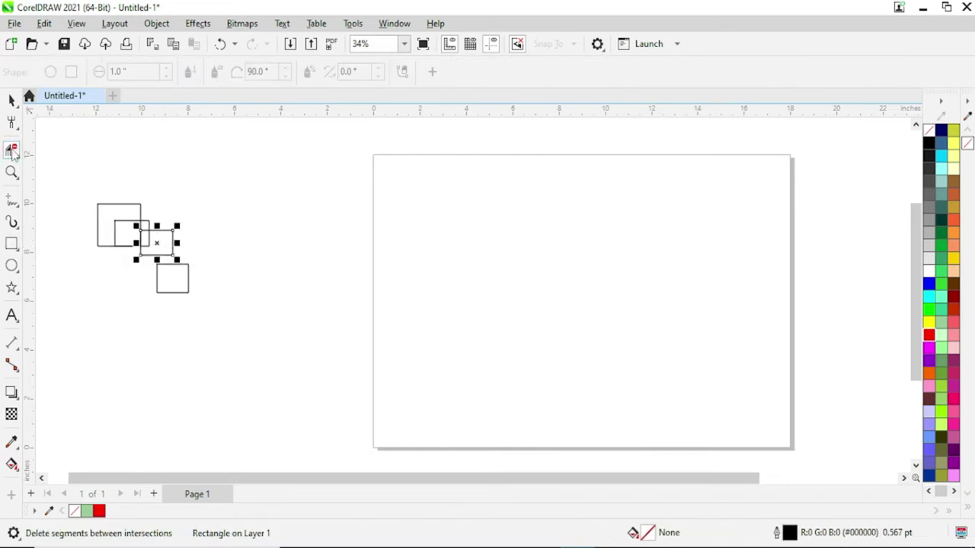
pyautogui.moveTo(182, 216); pyautogui.dragTo(165, 245)
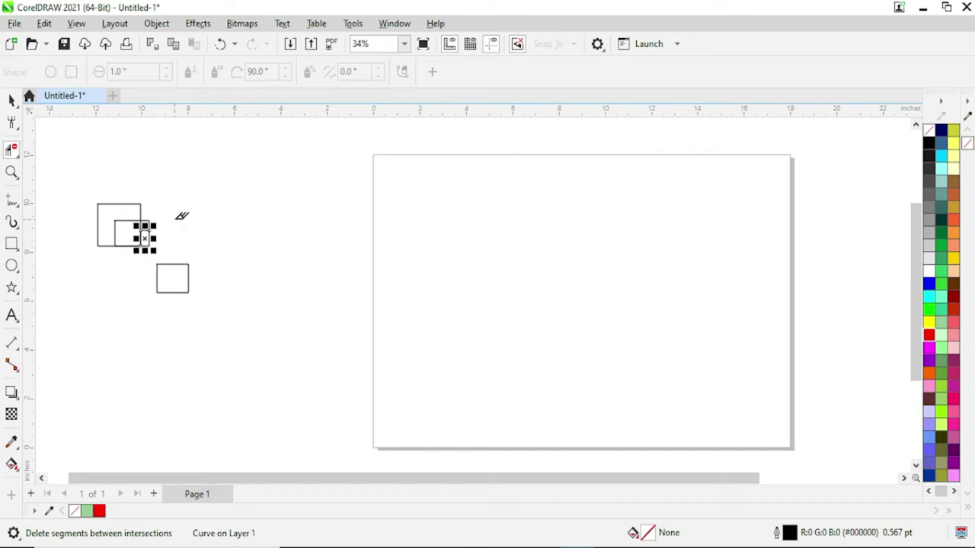
pyautogui.scroll(1, 134, 235)
pyautogui.scroll(1, 139, 228)
pyautogui.scroll(2, 144, 228)
pyautogui.scroll(-1, 144, 227)
pyautogui.scroll(-1, 144, 226)
pyautogui.moveTo(183, 181); pyautogui.dragTo(158, 205)
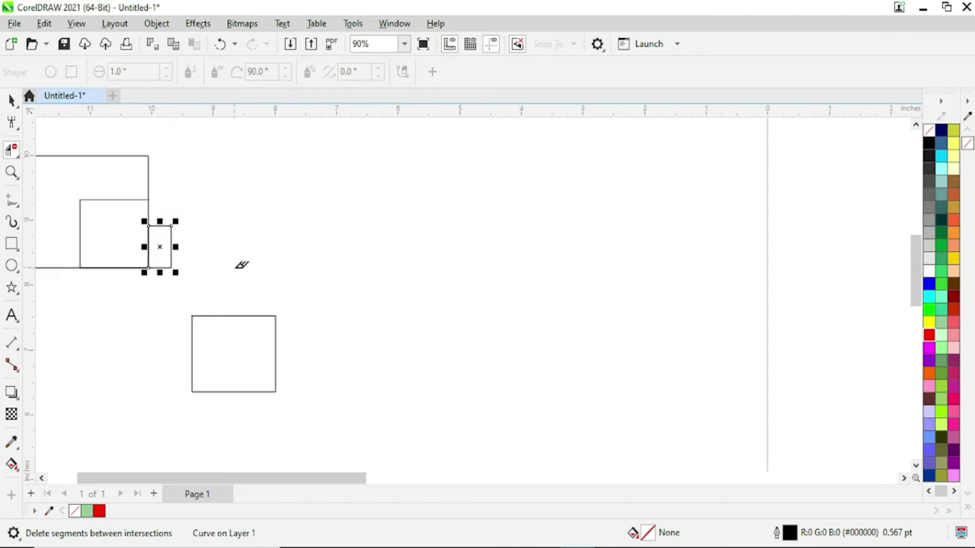
pyautogui.scroll(1, 168, 246)
pyautogui.scroll(1, 169, 228)
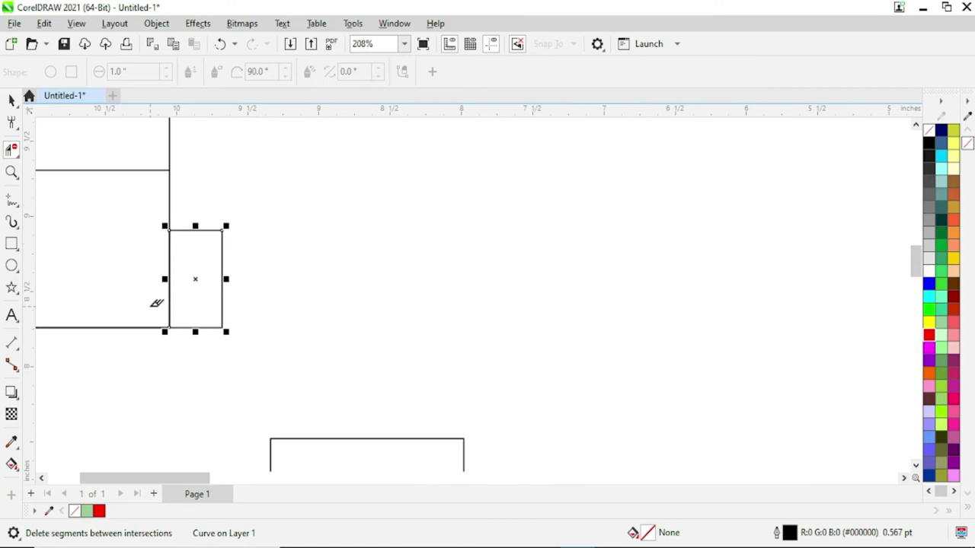
pyautogui.scroll(-1, 156, 303)
pyautogui.scroll(-1, 156, 304)
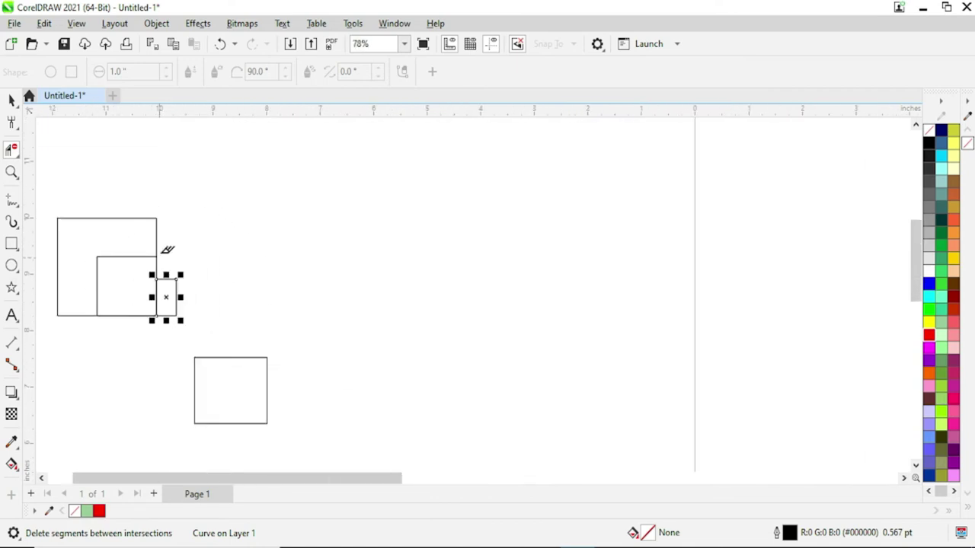
# Step: Delete the inner rectangle's remaining segments
pyautogui.moveTo(82, 246); pyautogui.dragTo(130, 285)
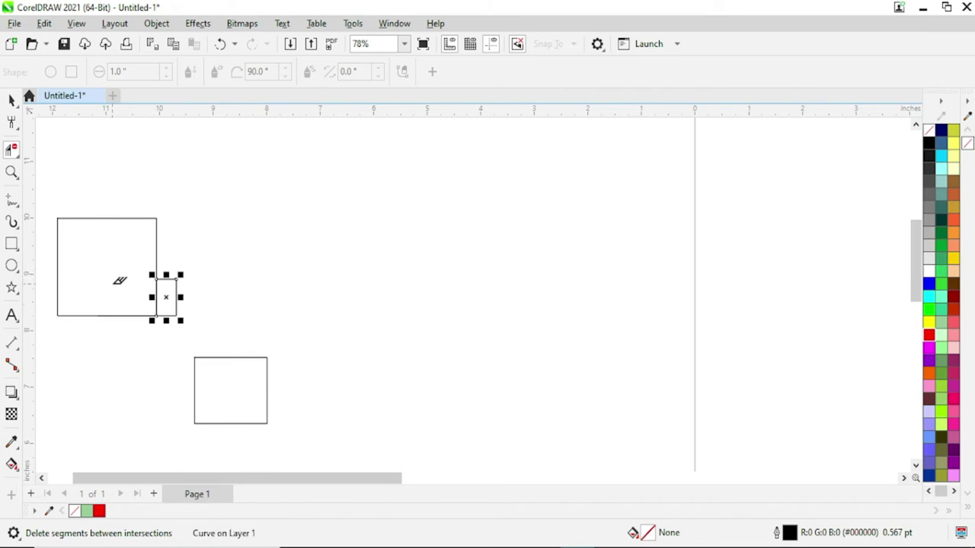
pyautogui.scroll(2, 156, 285)
pyautogui.scroll(-1, 191, 308)
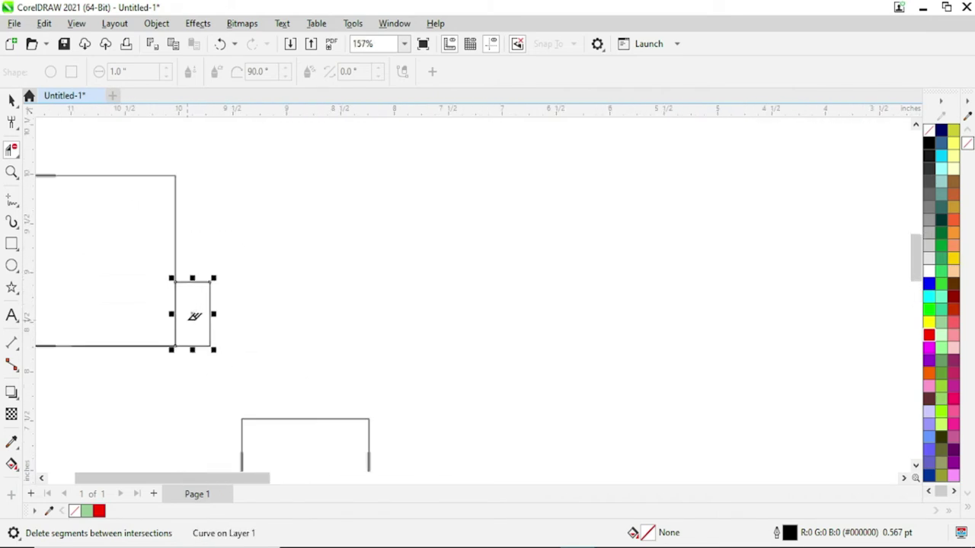
pyautogui.scroll(-1, 195, 316)
pyautogui.scroll(-1, 195, 316)
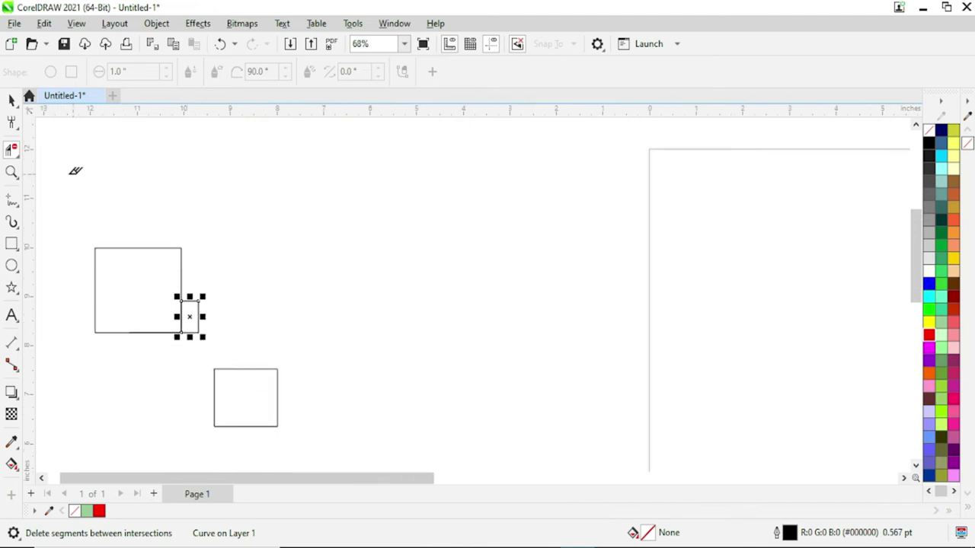
pyautogui.click(12, 150)
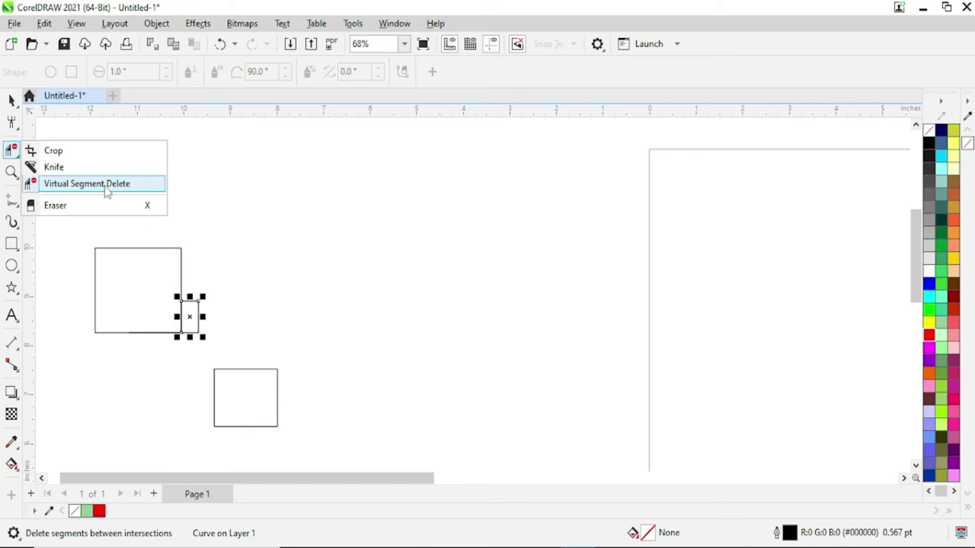
# Step: Set the Eraser width to 0.95" and erase a curved bite from the square's top-left corner
pyautogui.click(55, 206)
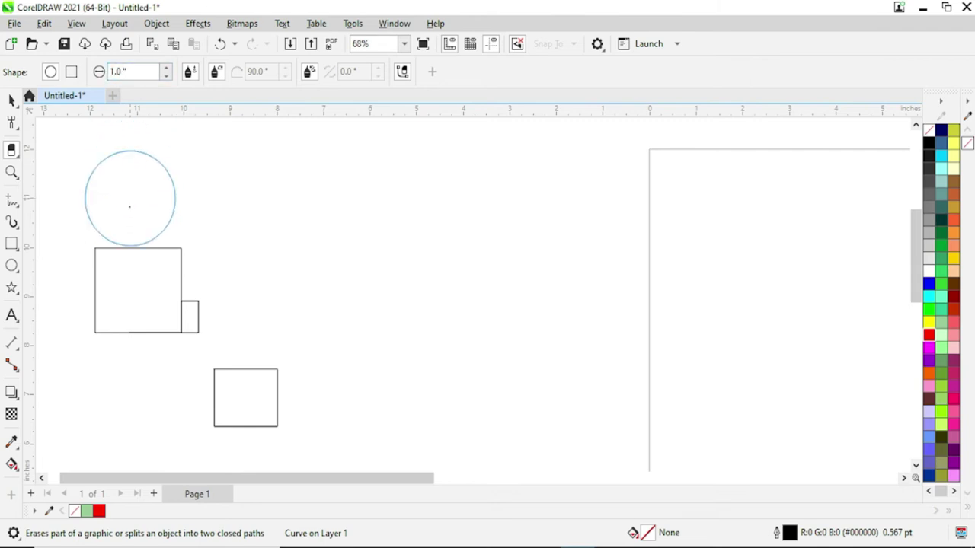
pyautogui.click(166, 76)
pyautogui.click(166, 77)
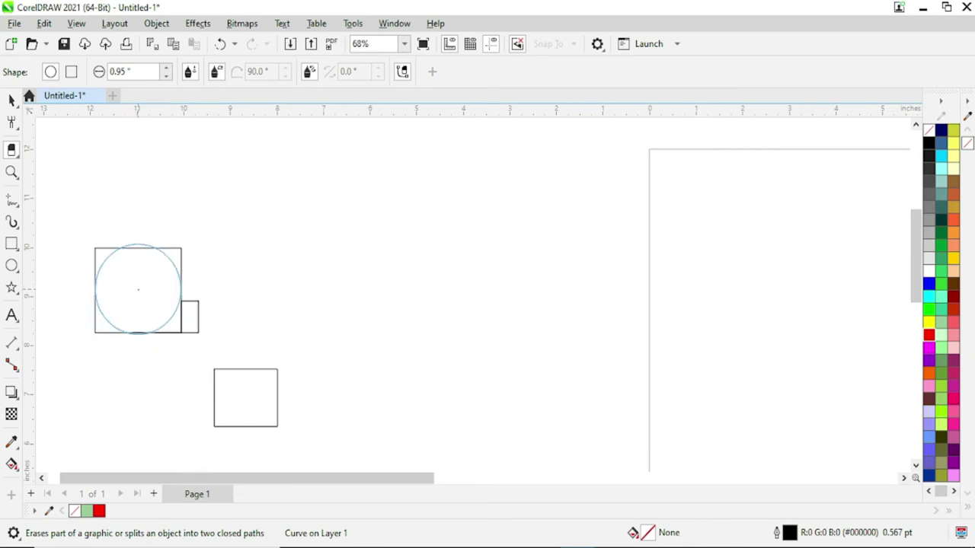
pyautogui.click(137, 288)
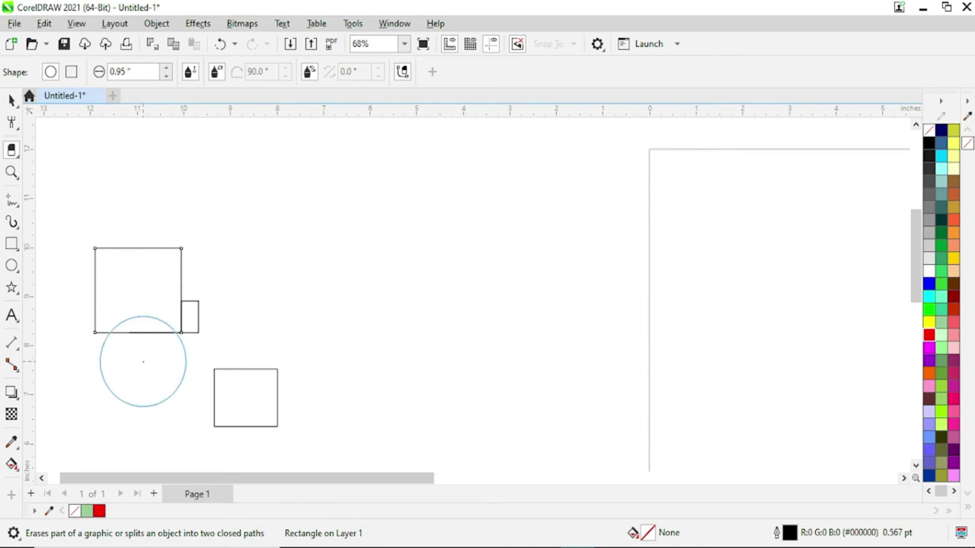
pyautogui.moveTo(96, 211); pyautogui.dragTo(110, 249)
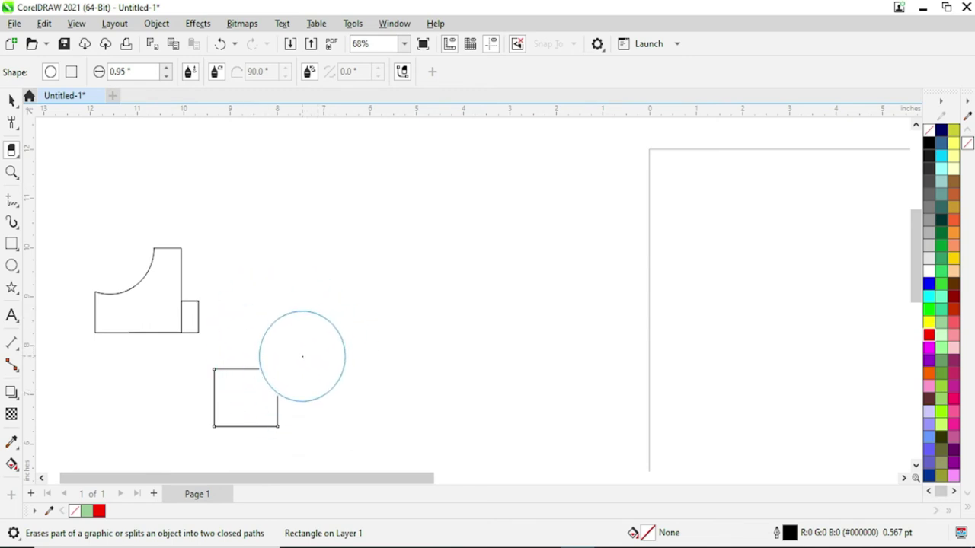
# Step: Erase curved bites from the lower square's right edge and the big shape's upper right and lower left
pyautogui.moveTo(289, 366); pyautogui.dragTo(353, 427)
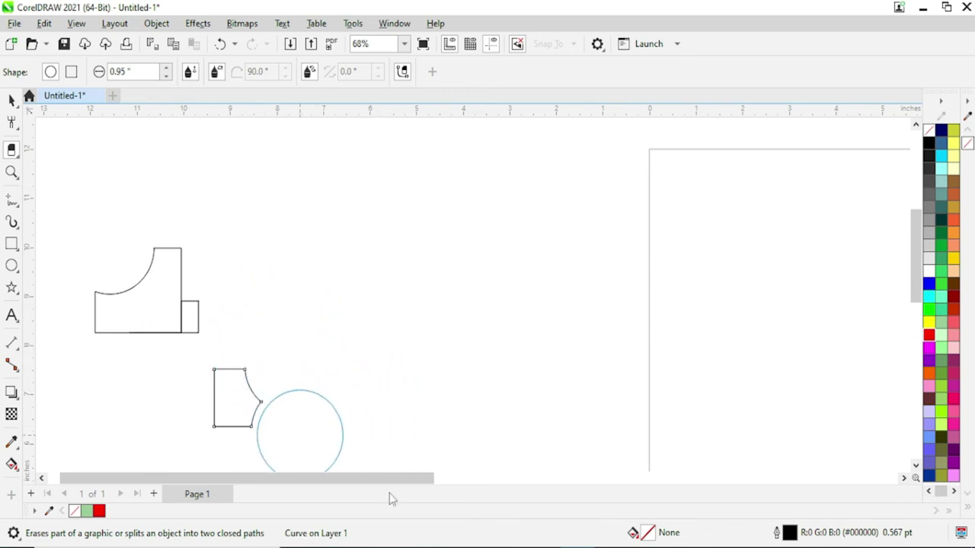
pyautogui.click(169, 279)
pyautogui.moveTo(217, 232); pyautogui.dragTo(215, 297)
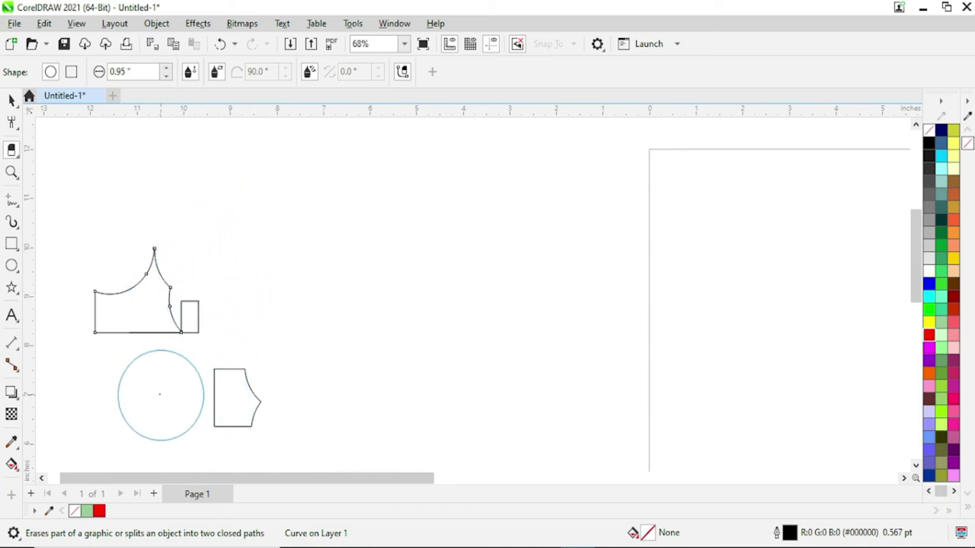
pyautogui.click(149, 333)
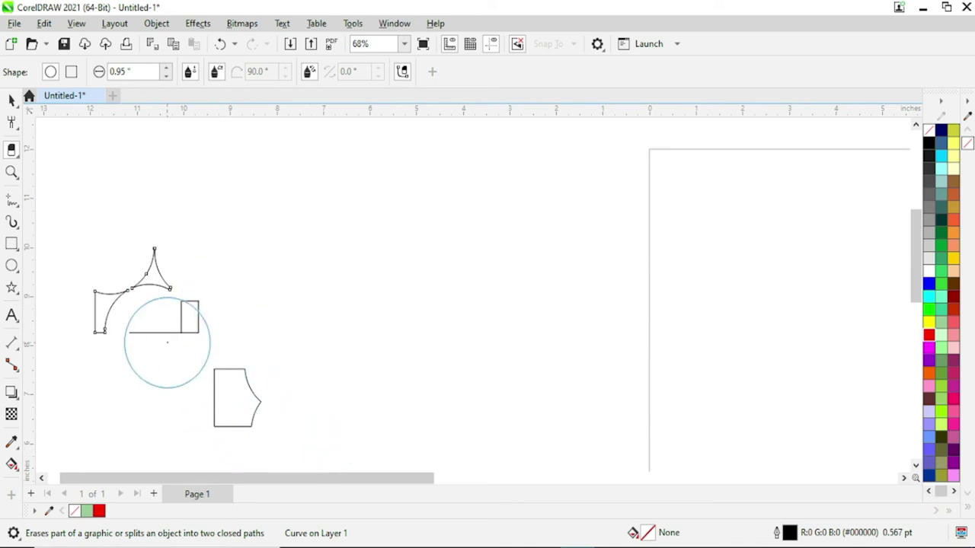
# Step: Erase and undo a sliver, then erase most of the lower shape
pyautogui.click(205, 311)
pyautogui.hotkey('ctrl', 'z')
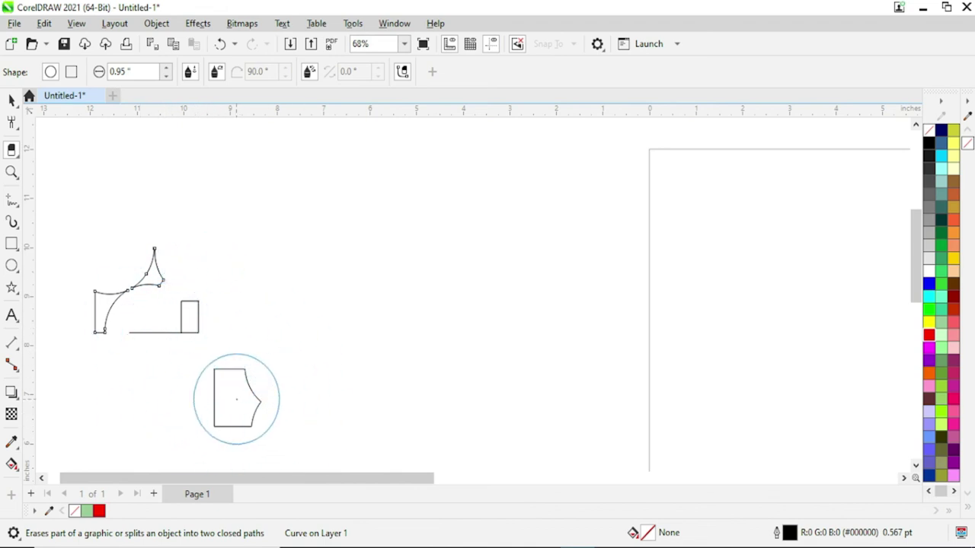
pyautogui.moveTo(207, 355); pyautogui.dragTo(211, 370)
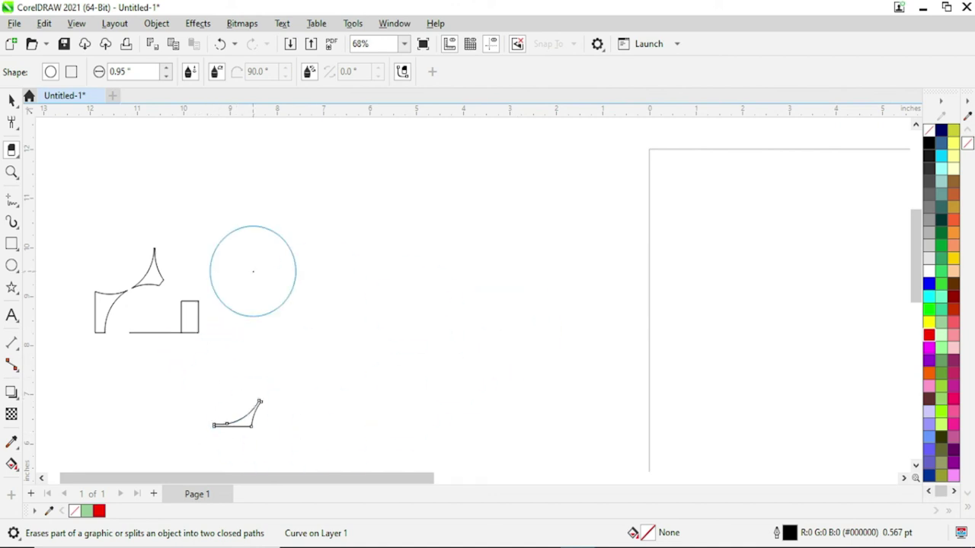
pyautogui.click(12, 152)
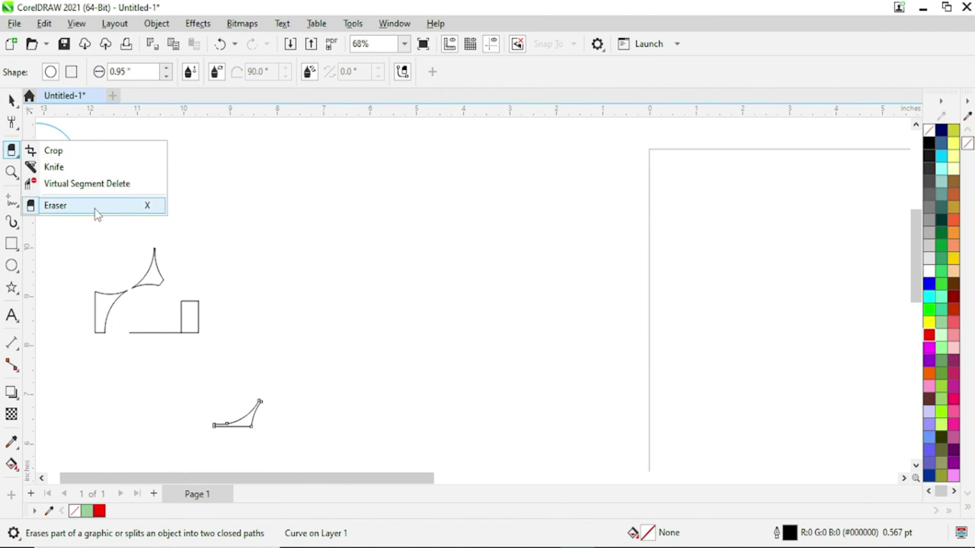